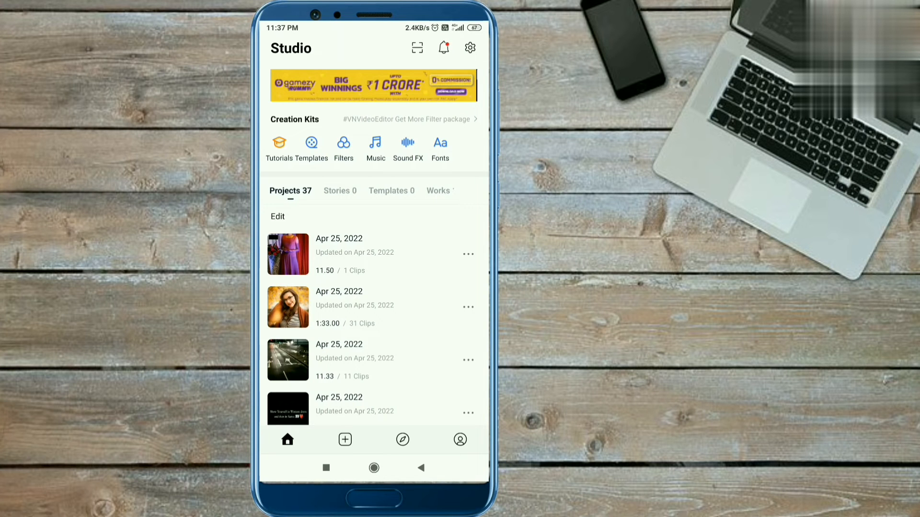
Step: Start a new project from the Studio + tab so the selected photos load into the editor
click(345, 440)
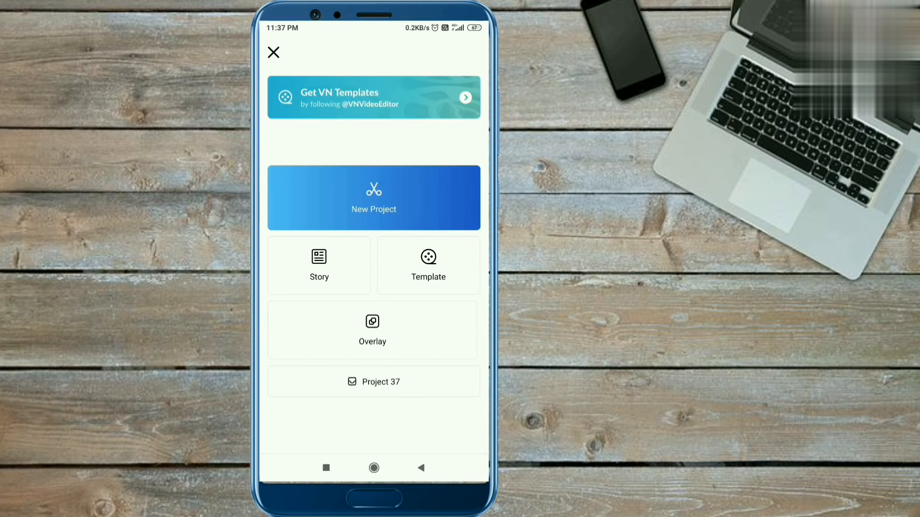
click(374, 198)
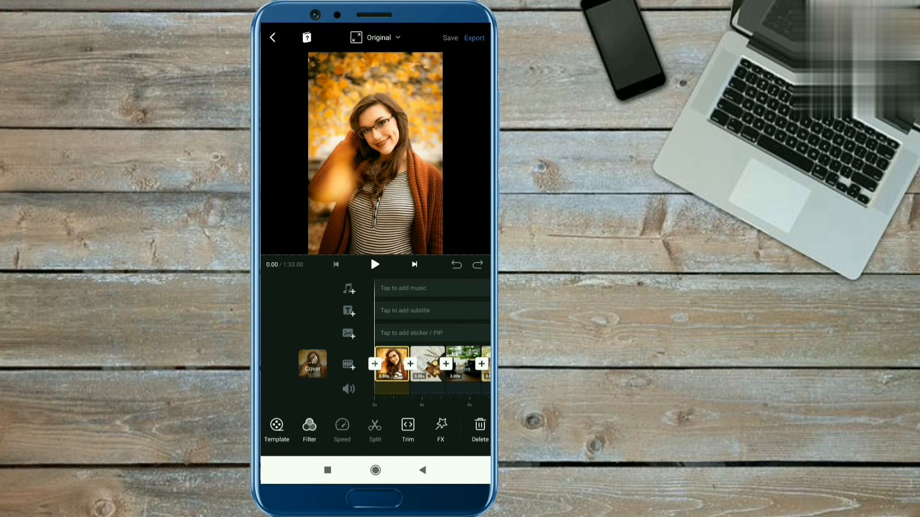
drag(460, 367, 302, 367)
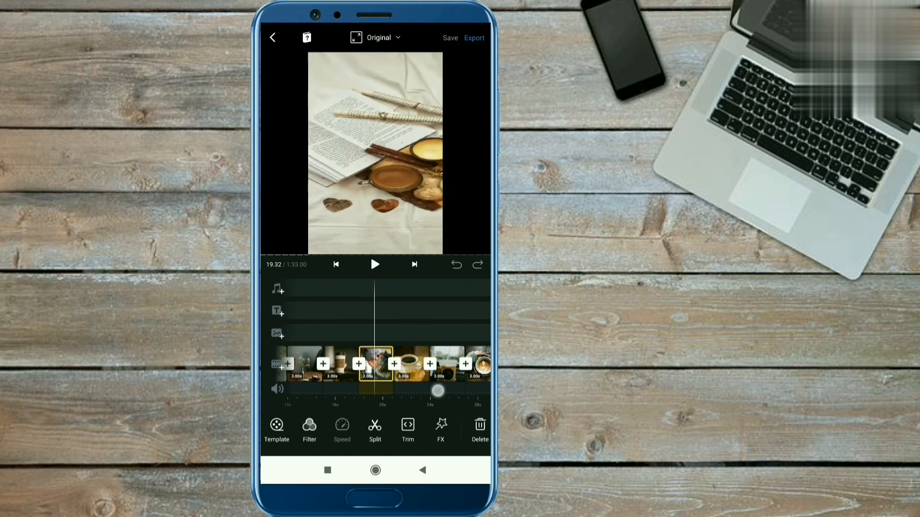
drag(461, 367, 302, 367)
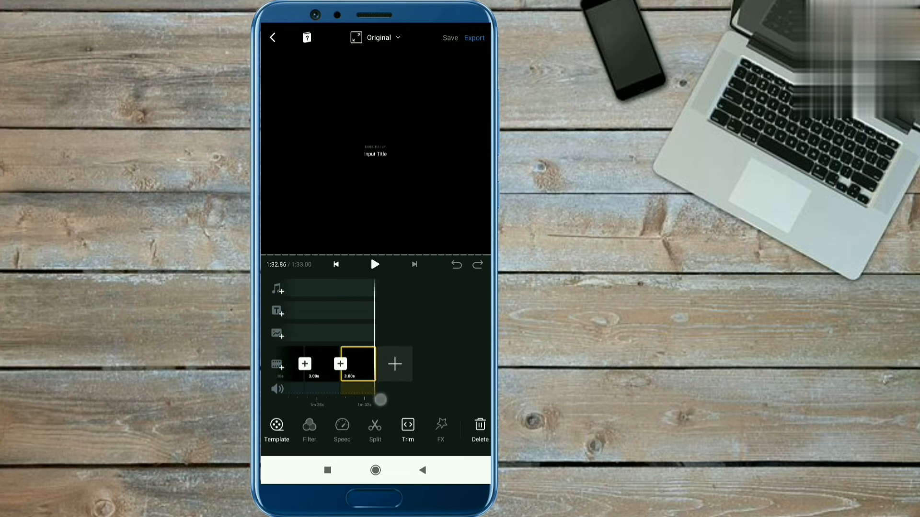
Step: Delete the ending title clip and set the frame ratio to 9:16
click(480, 430)
click(375, 37)
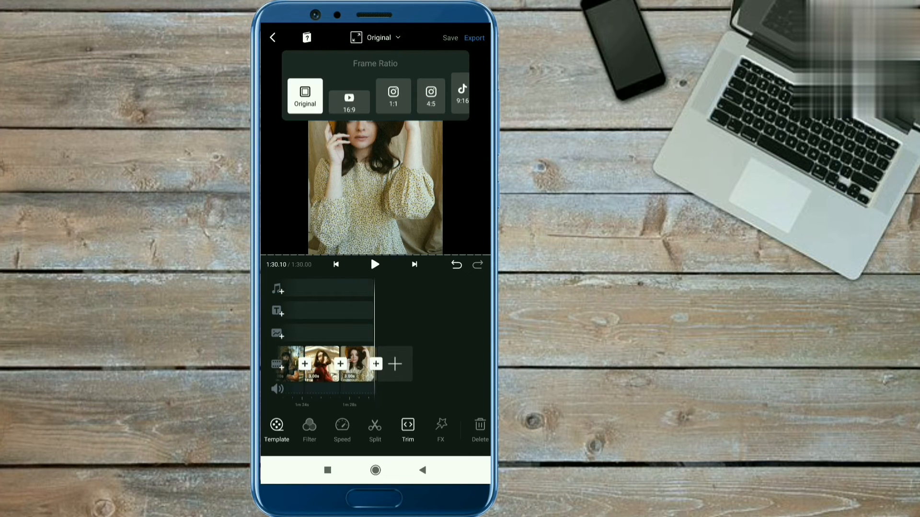
click(384, 94)
drag(302, 367, 468, 393)
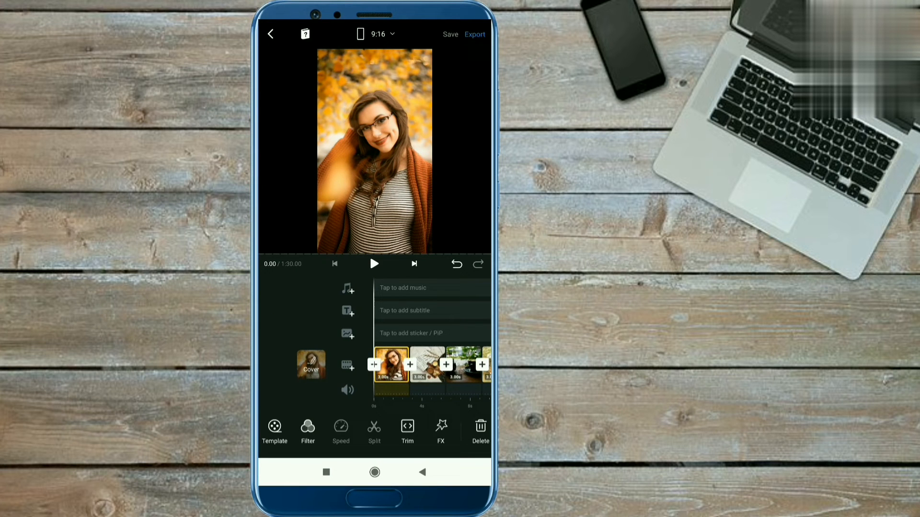
Step: Add music to the project by extracting audio from a video on the phone
click(348, 289)
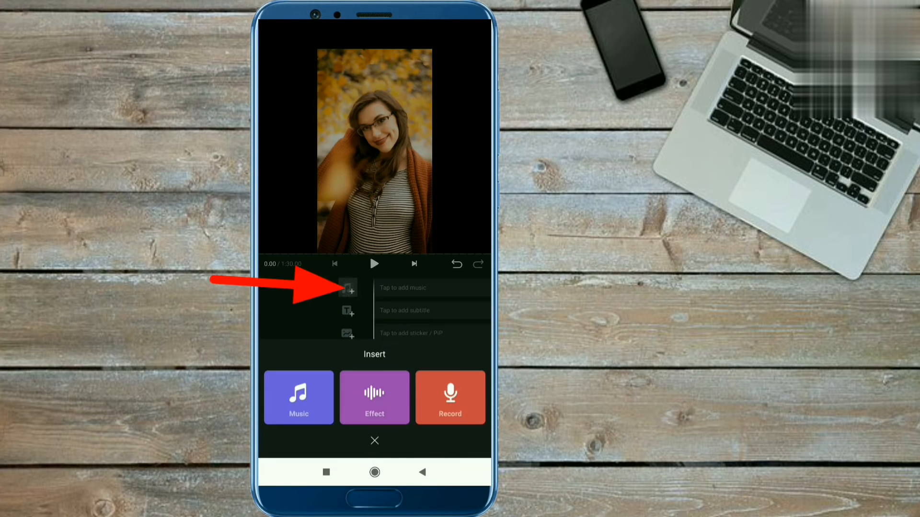
click(296, 392)
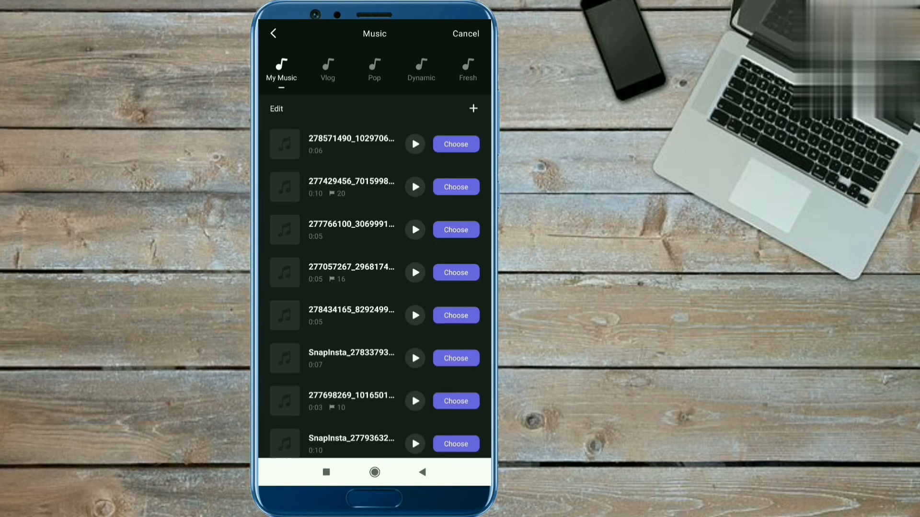
click(472, 109)
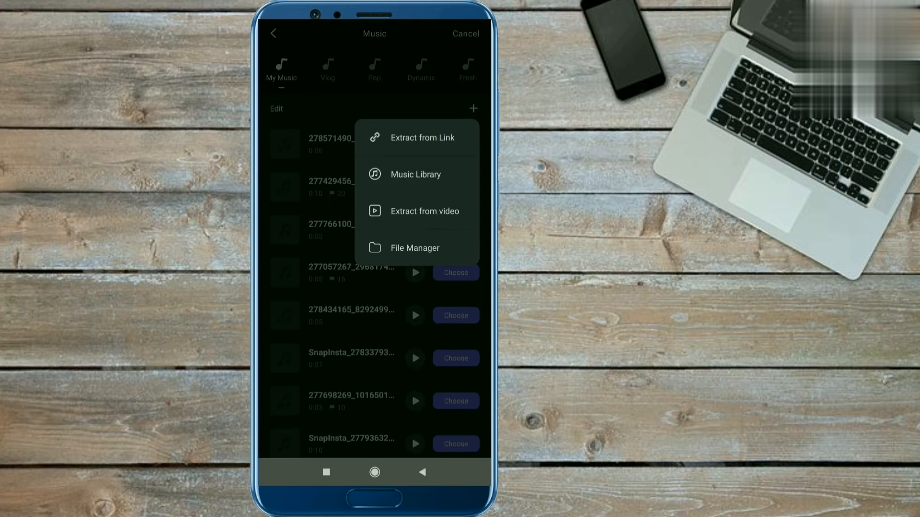
click(424, 211)
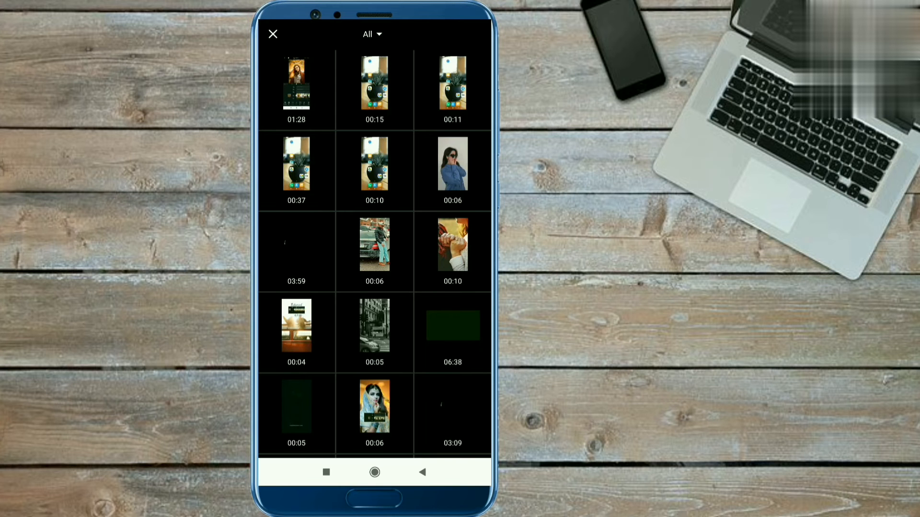
Step: Pick the gallery video, confirm the extracted audio's name, and choose it as the music track
click(375, 246)
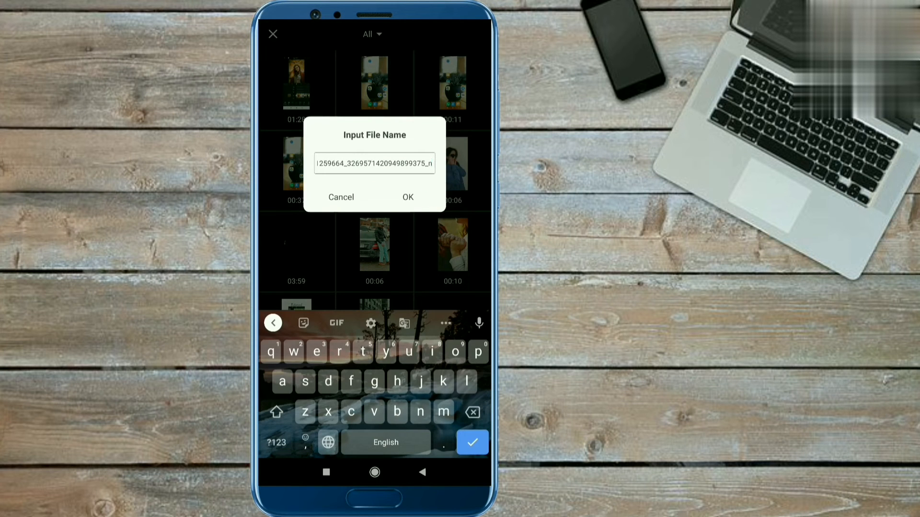
click(408, 196)
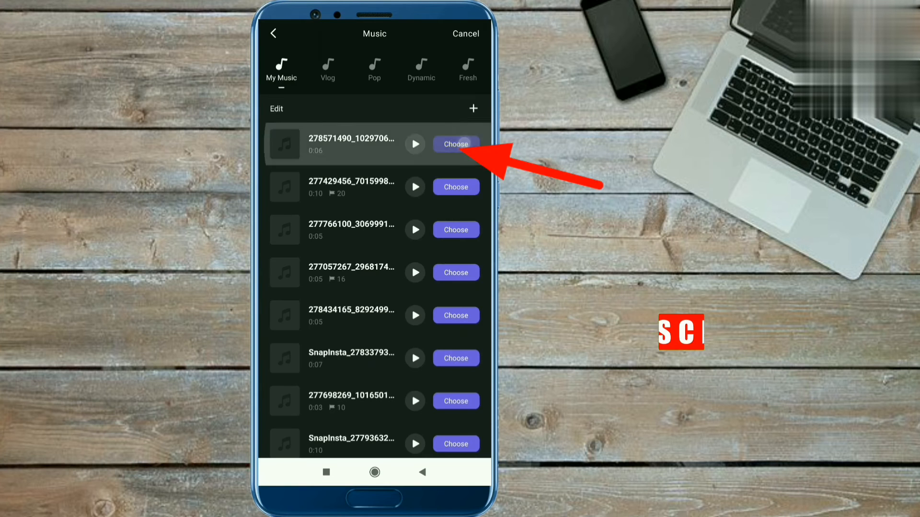
click(455, 143)
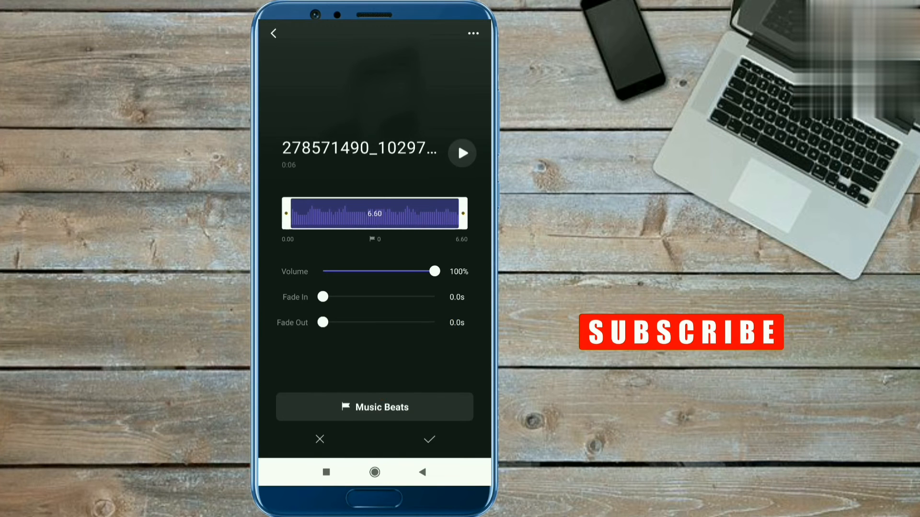
Step: In Music Beats, play the track and flag beat marks as the song progresses
click(375, 407)
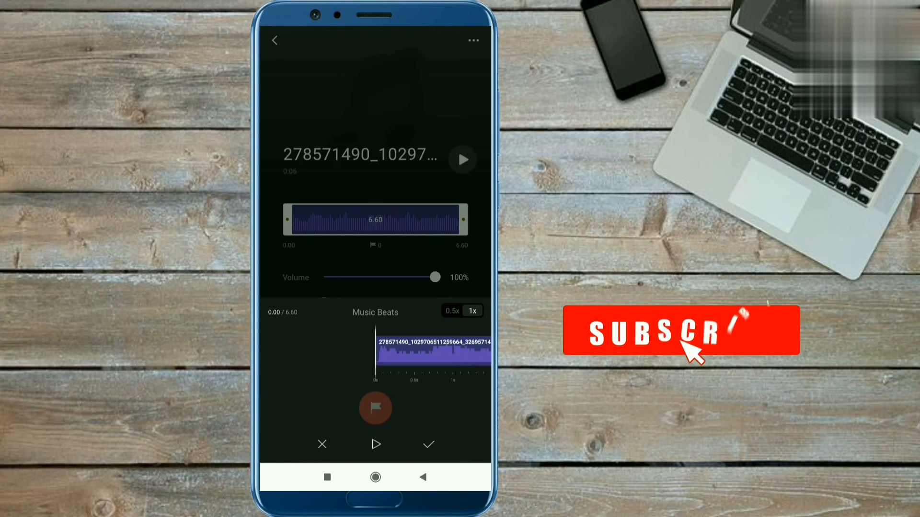
click(376, 444)
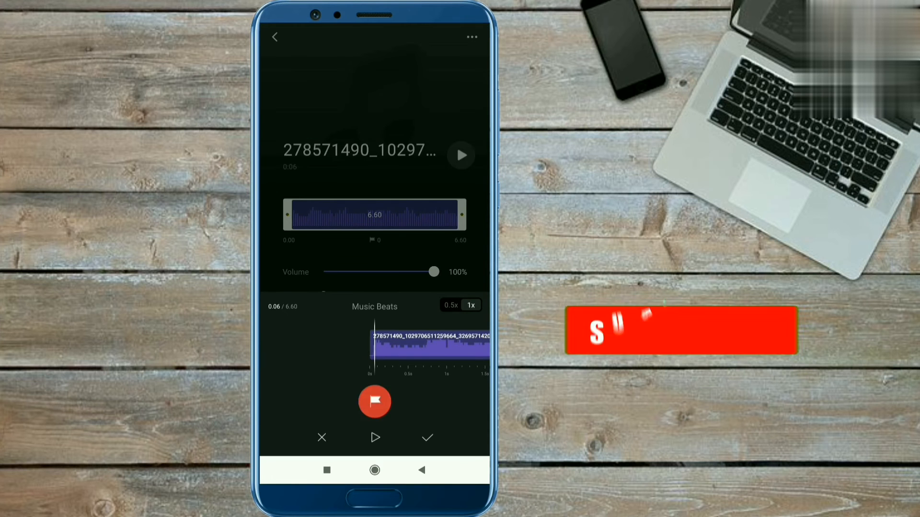
click(375, 401)
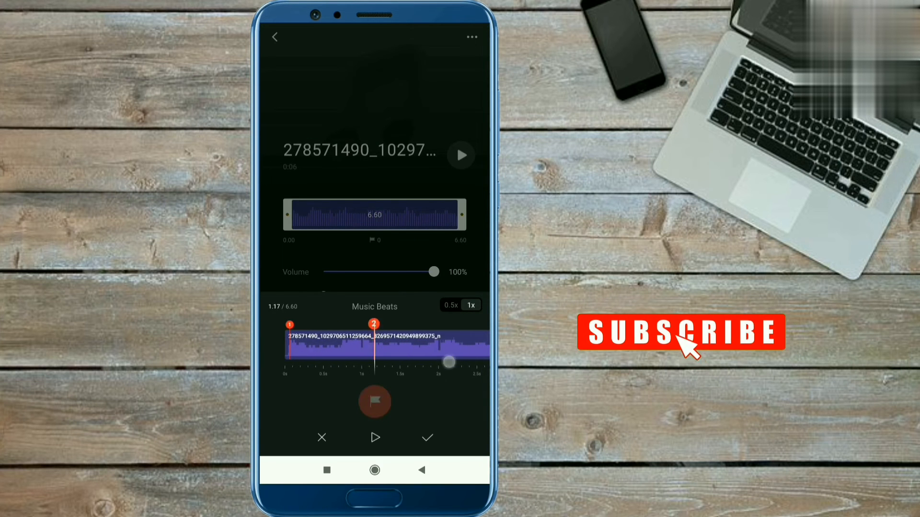
click(373, 325)
click(374, 437)
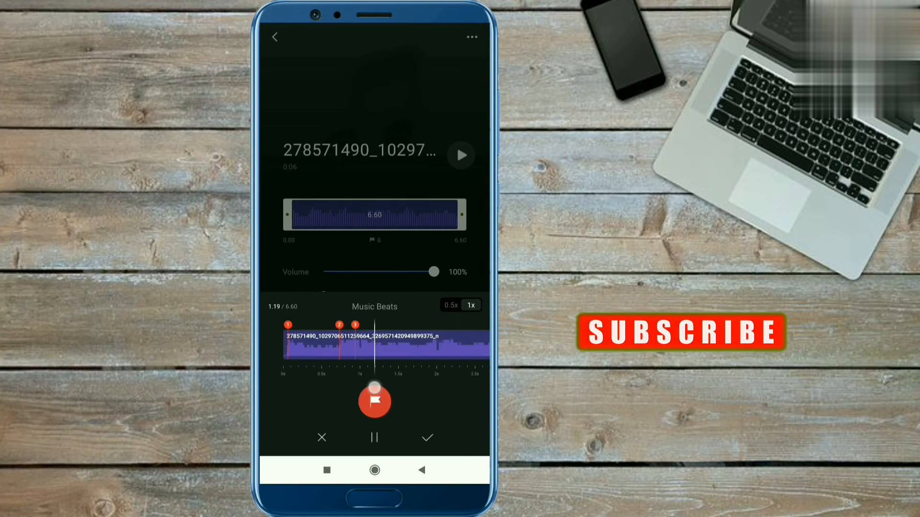
click(375, 401)
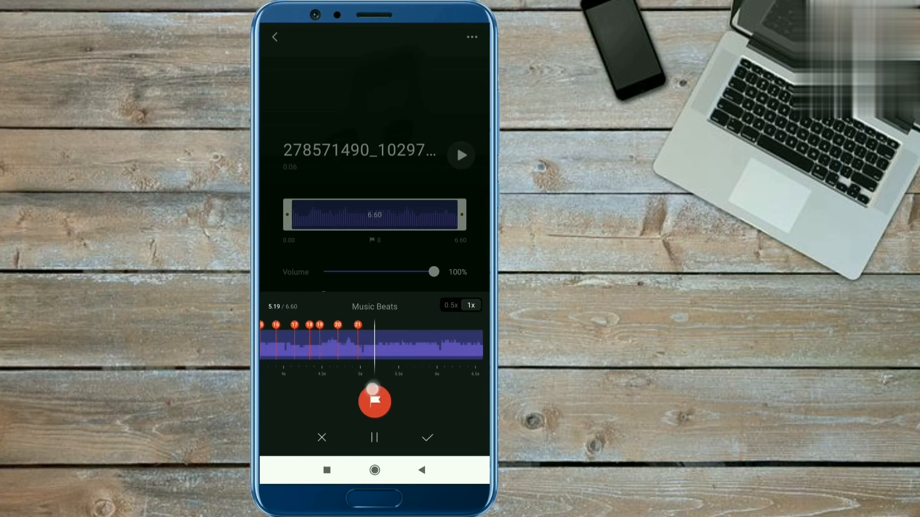
click(374, 401)
click(374, 401)
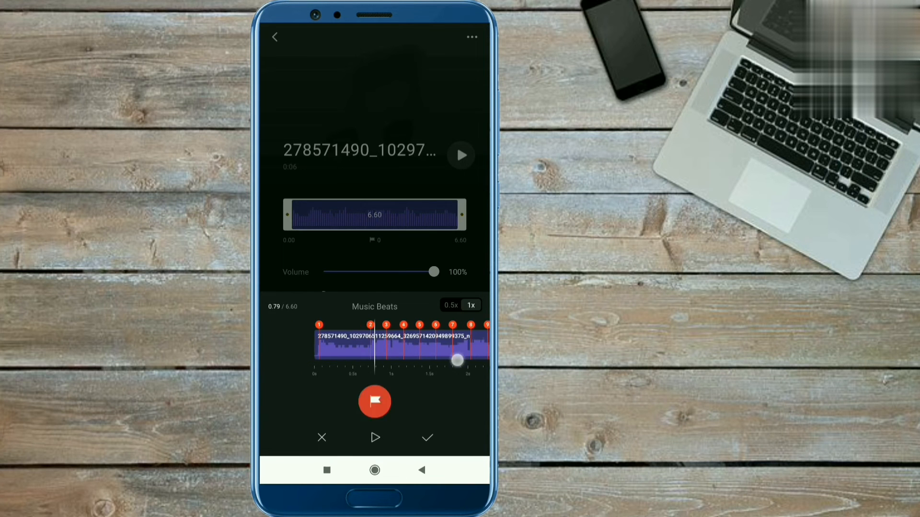
Step: Rewind to review earlier marks and add the missing beats around that section
click(375, 437)
drag(402, 371, 436, 370)
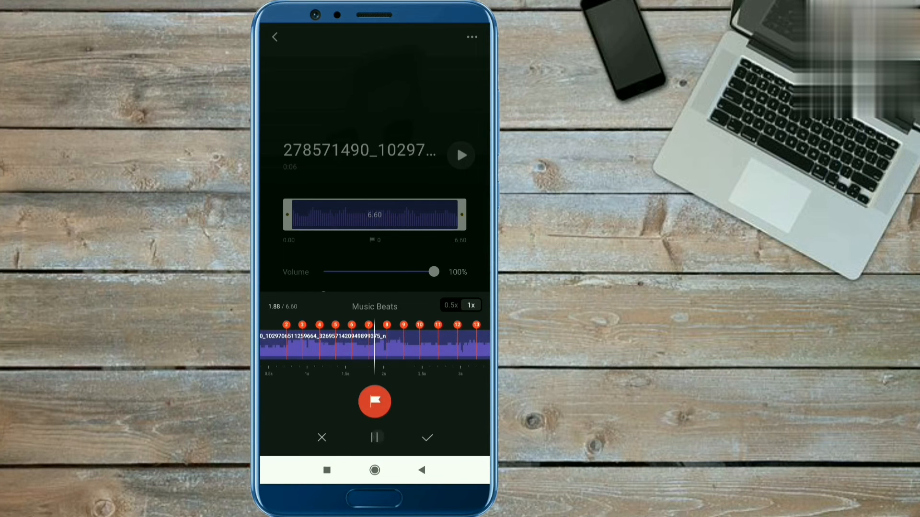
click(375, 401)
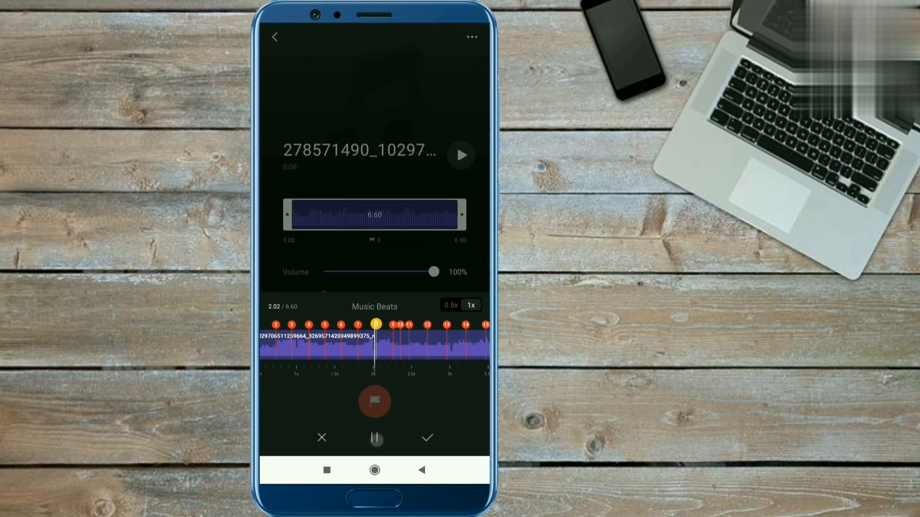
click(375, 437)
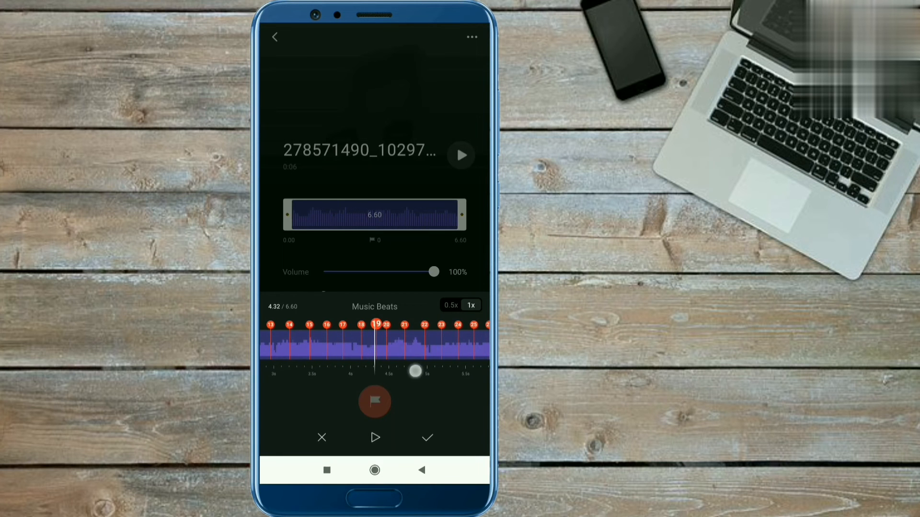
click(387, 325)
click(374, 402)
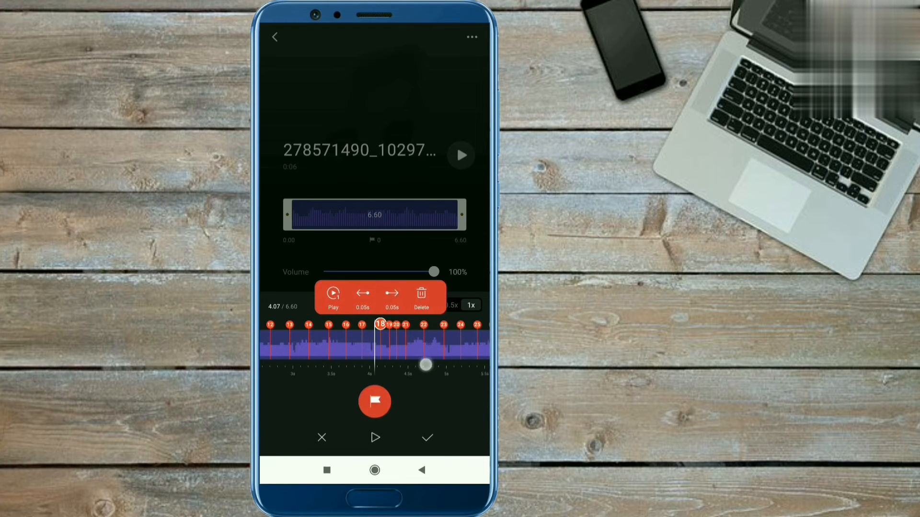
click(375, 438)
Step: Re-check the song around beat 21, then continue to mark beat 30 near the song's end
click(374, 437)
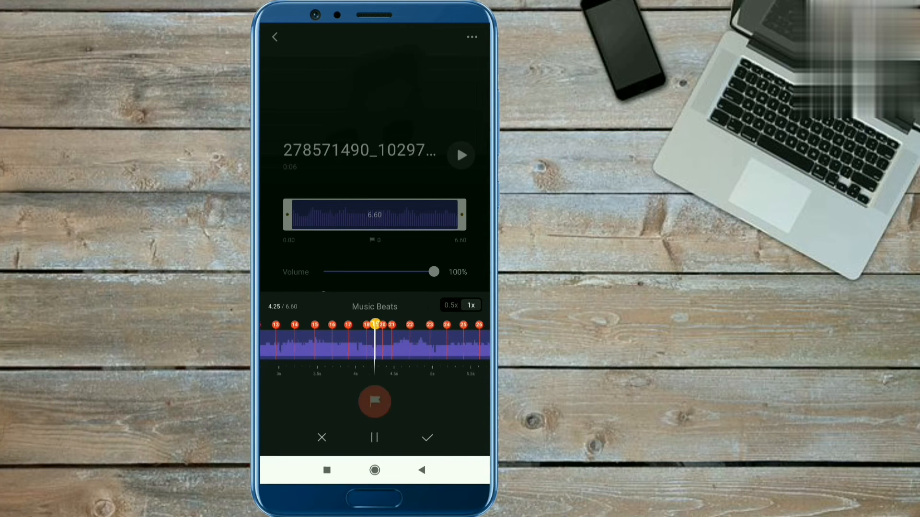
click(374, 324)
drag(345, 348, 374, 348)
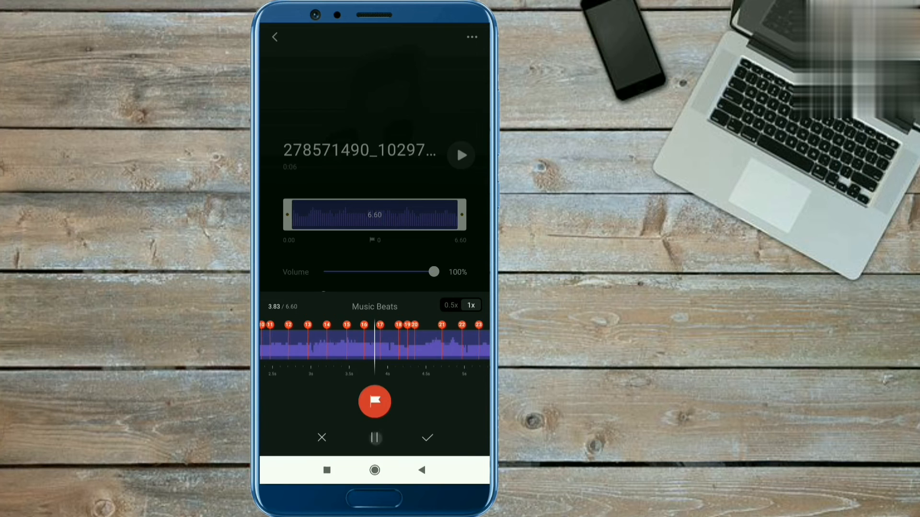
click(375, 437)
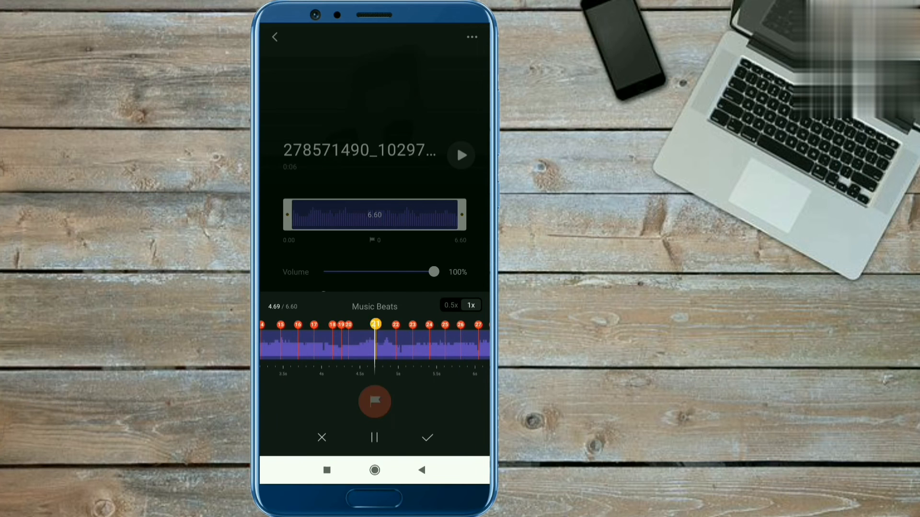
click(375, 325)
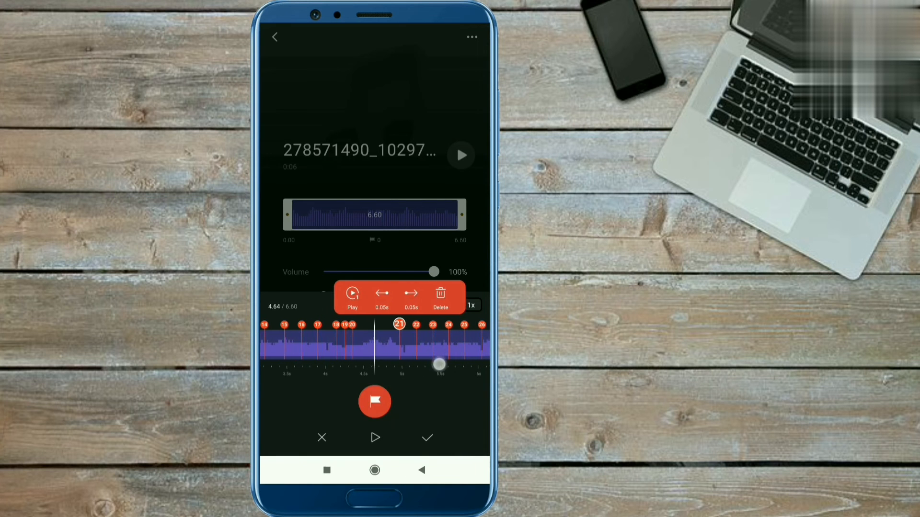
click(374, 437)
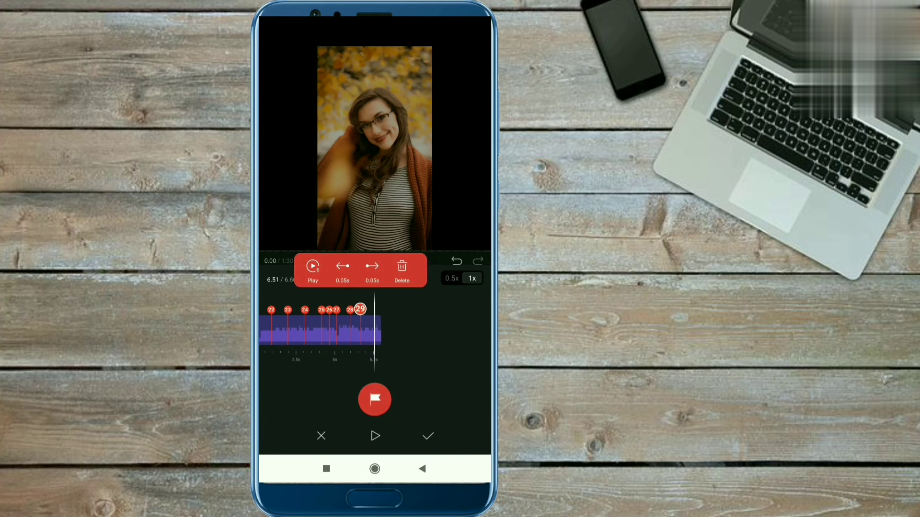
click(374, 398)
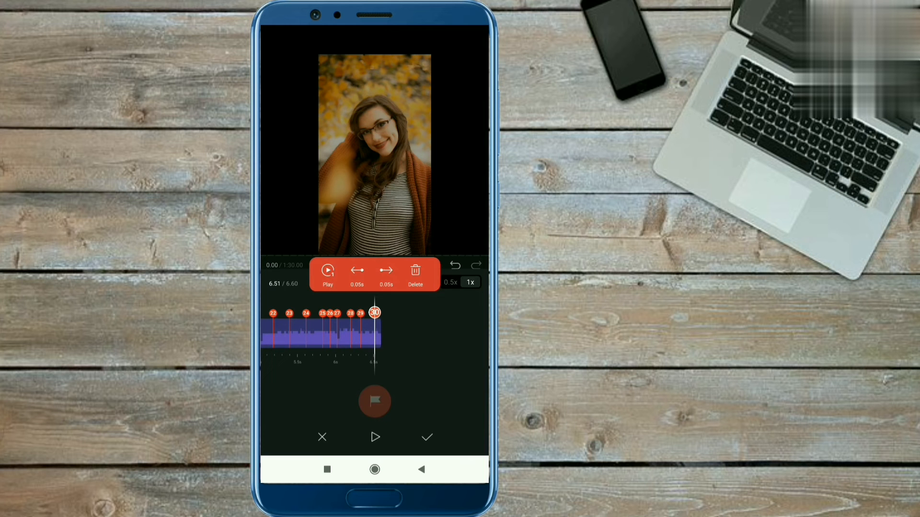
Step: Confirm the beat marks and return to the project timeline
click(374, 403)
click(427, 437)
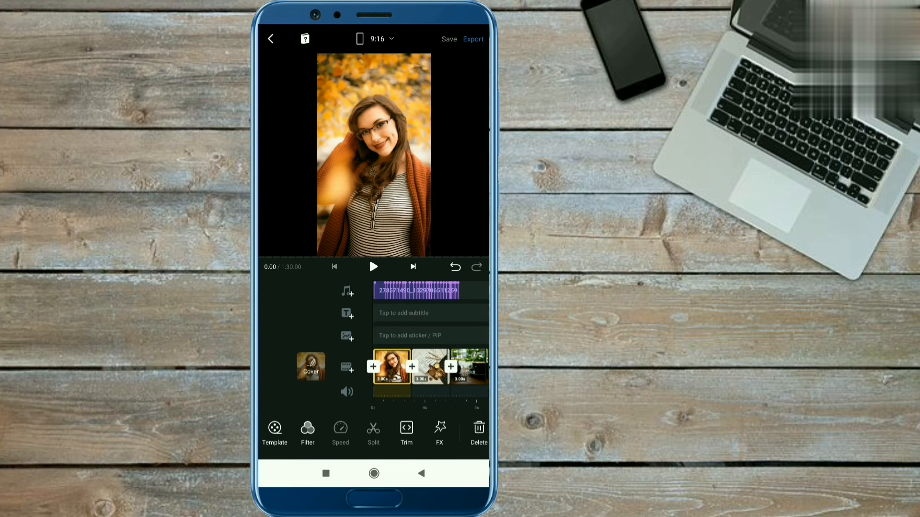
drag(431, 368, 374, 367)
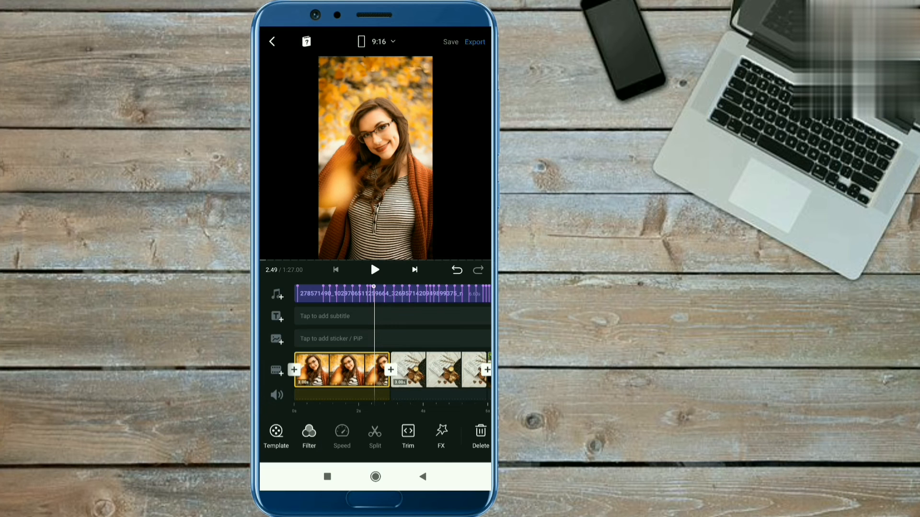
drag(345, 370, 316, 370)
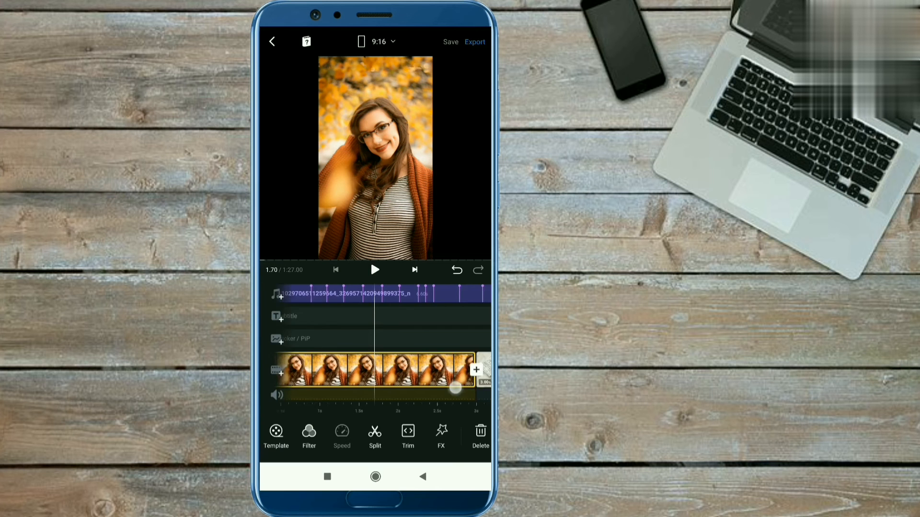
drag(323, 374, 431, 374)
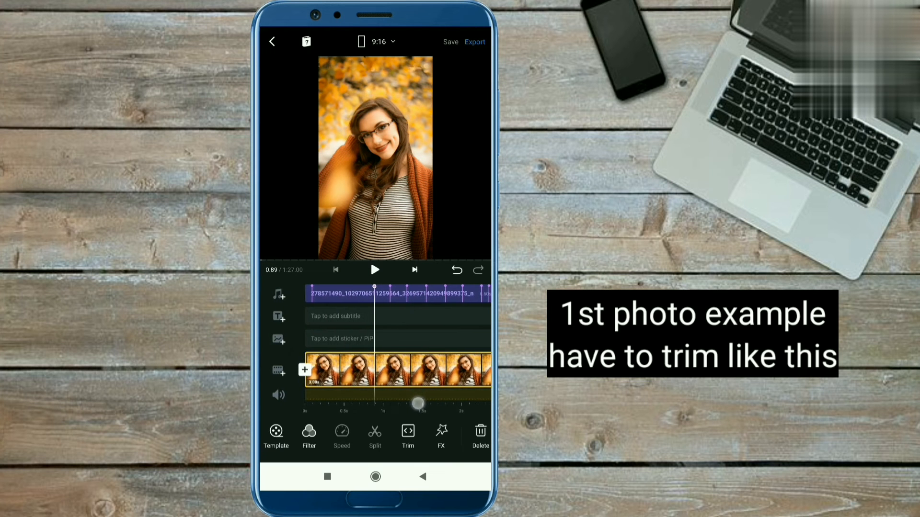
Step: Trim the first photo clips, including the desk flatlay, so each ends on the next beat mark
click(375, 431)
click(425, 401)
drag(373, 374, 403, 374)
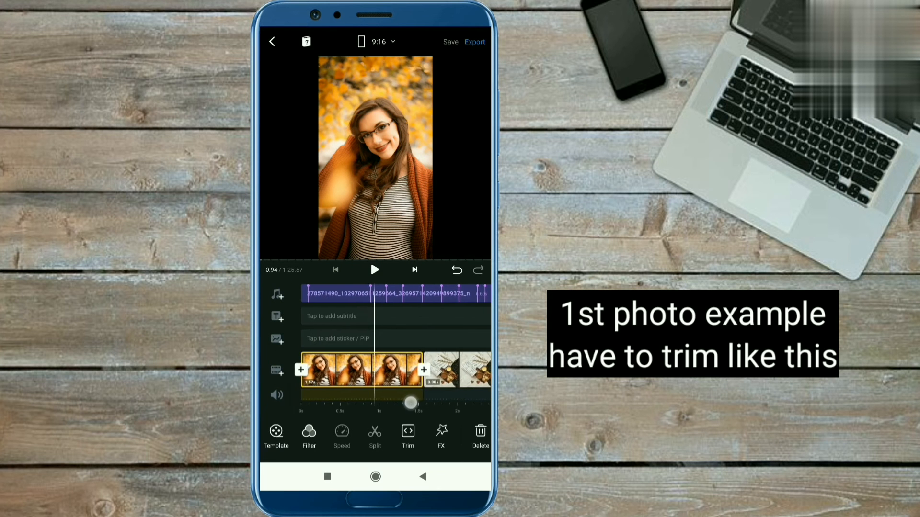
click(396, 370)
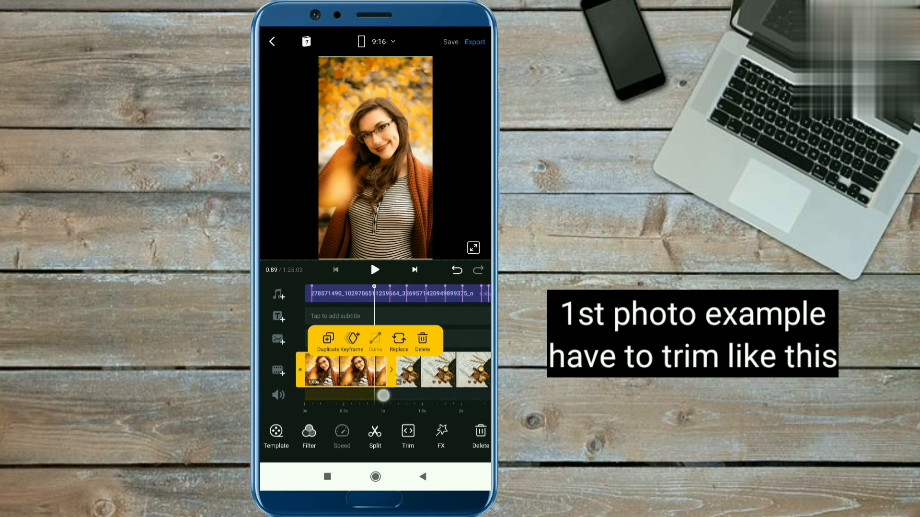
click(423, 339)
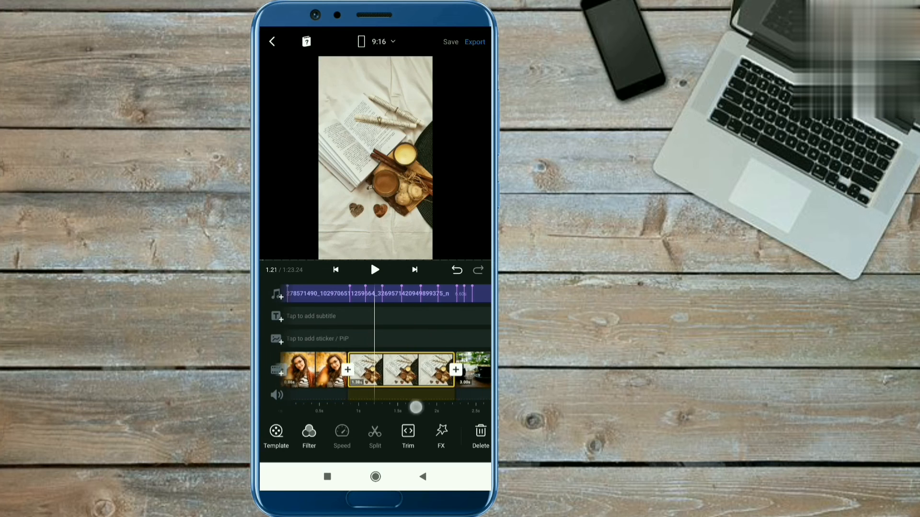
click(395, 370)
click(423, 339)
click(374, 370)
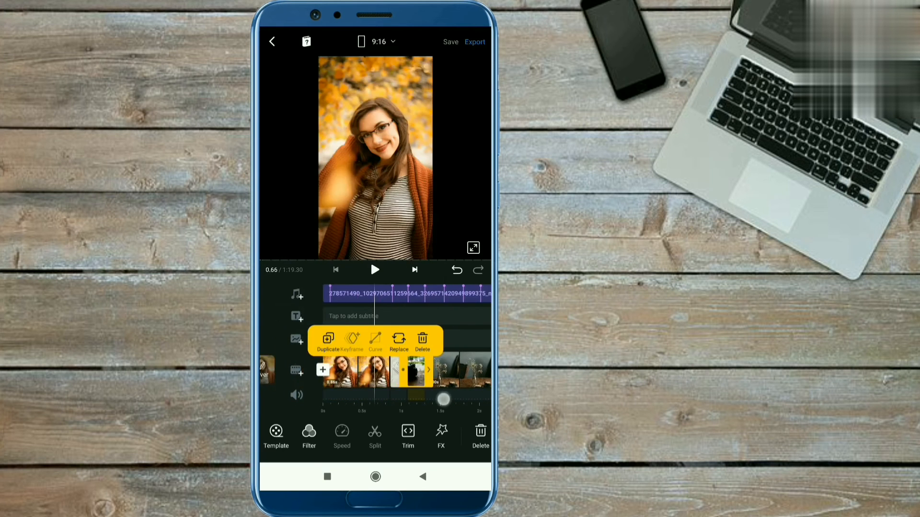
Step: Shorten the coffee cup clips and the following photos to land on their beat marks
click(423, 339)
click(374, 370)
click(423, 339)
click(374, 370)
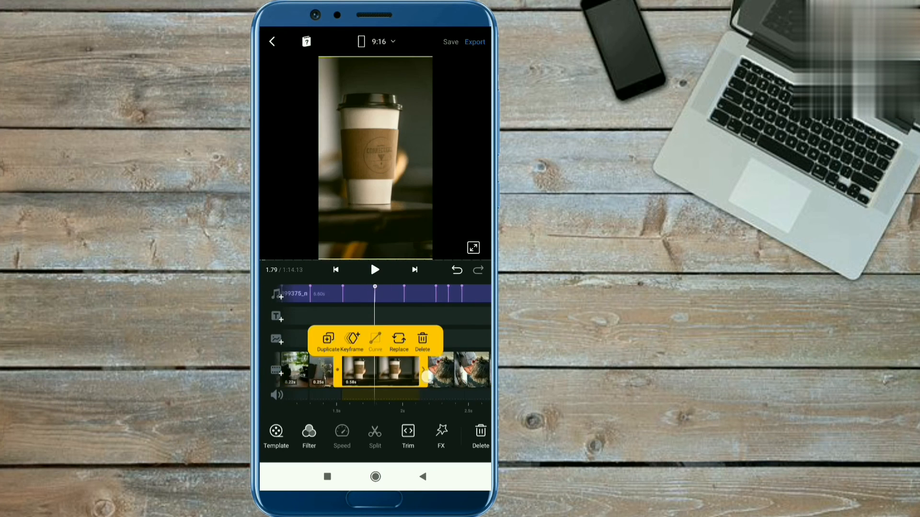
click(423, 339)
click(374, 371)
click(423, 339)
click(373, 371)
Step: Continue trimming the remaining photo clips to the beats, cutting the project length down
click(423, 339)
click(374, 370)
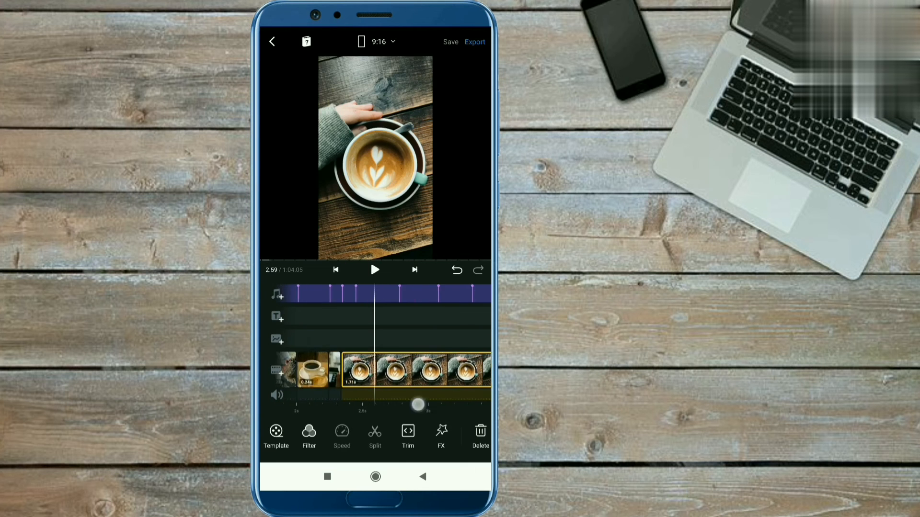
click(374, 369)
click(422, 339)
click(374, 370)
click(423, 339)
click(373, 371)
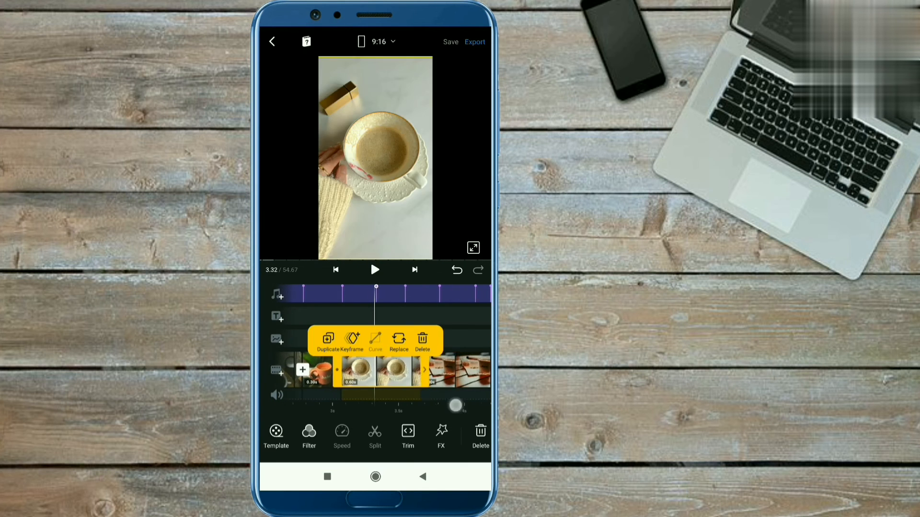
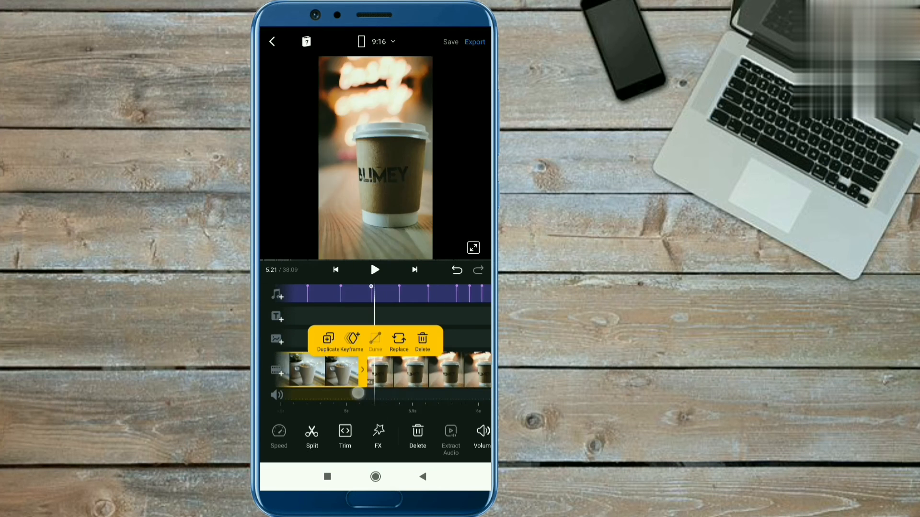
Step: Delete the surplus photo clips one by one until the slideshow is trimmed to about 6.60 seconds
click(374, 370)
click(422, 340)
click(330, 370)
click(422, 339)
click(374, 370)
click(422, 340)
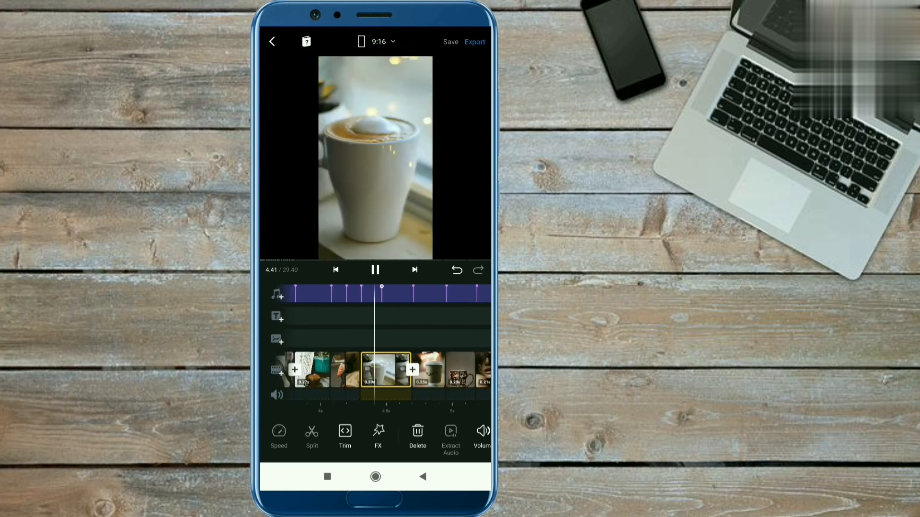
click(374, 370)
click(422, 339)
click(403, 369)
click(374, 370)
click(423, 340)
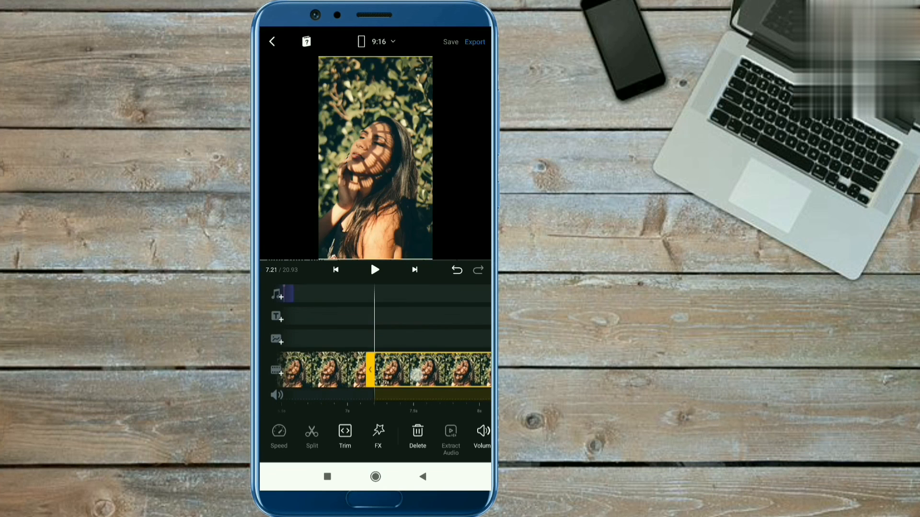
click(374, 370)
click(423, 339)
click(373, 370)
click(422, 340)
click(373, 370)
click(423, 339)
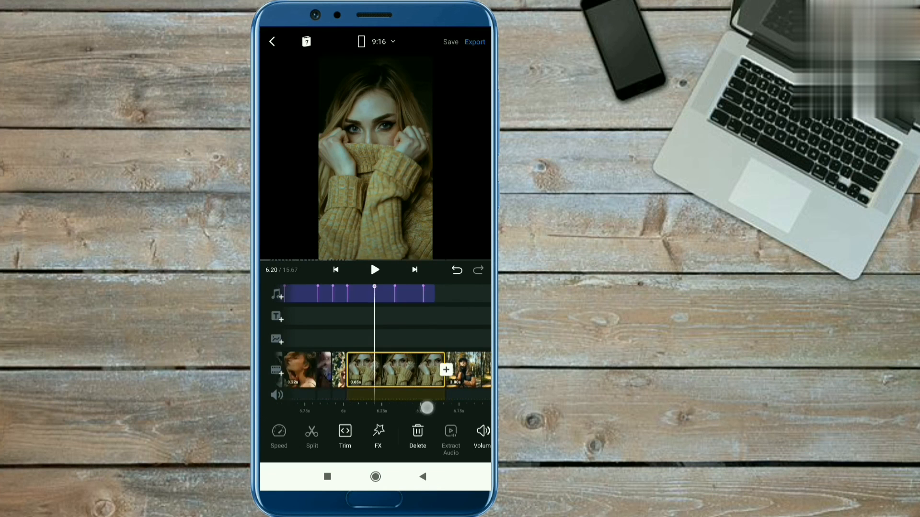
click(374, 370)
click(422, 340)
click(374, 370)
click(423, 339)
click(374, 370)
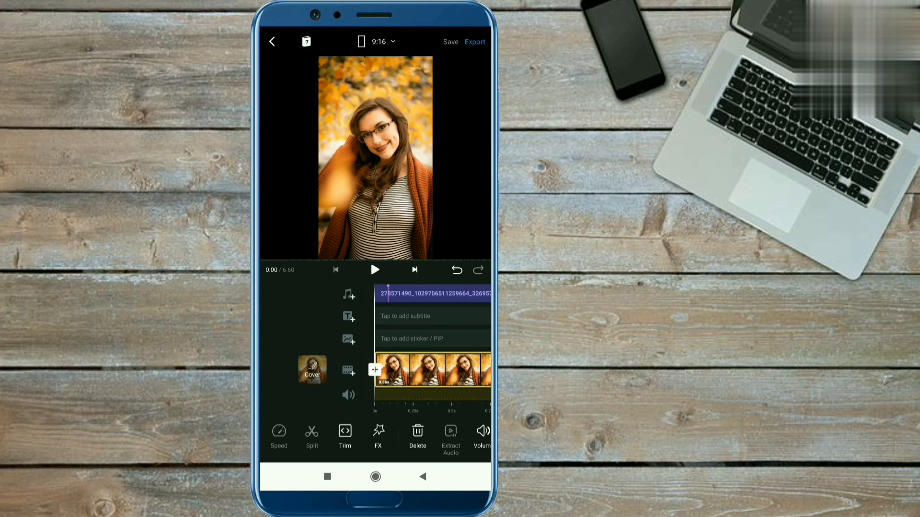
click(423, 340)
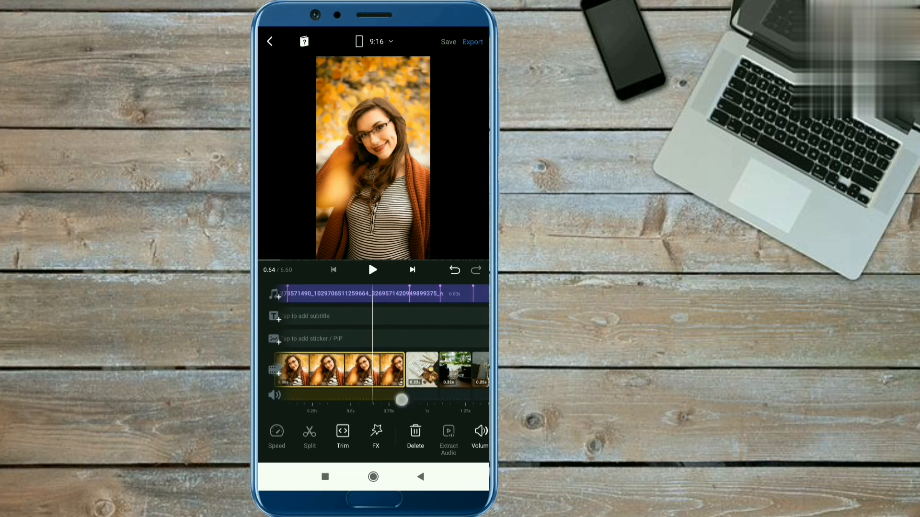
drag(460, 370, 359, 370)
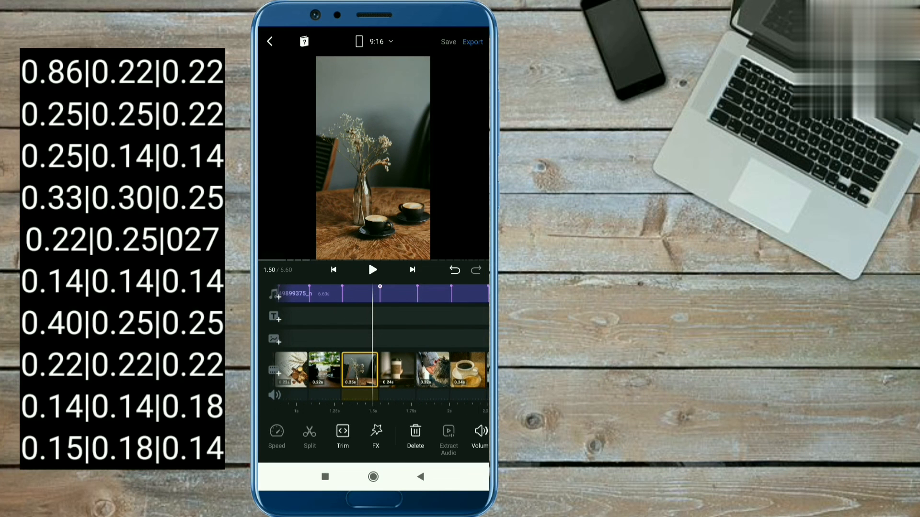
drag(431, 369, 374, 370)
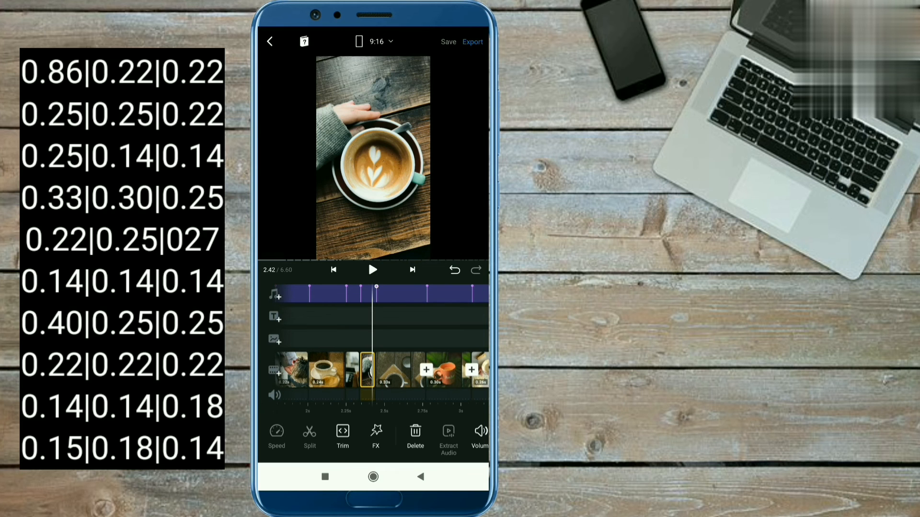